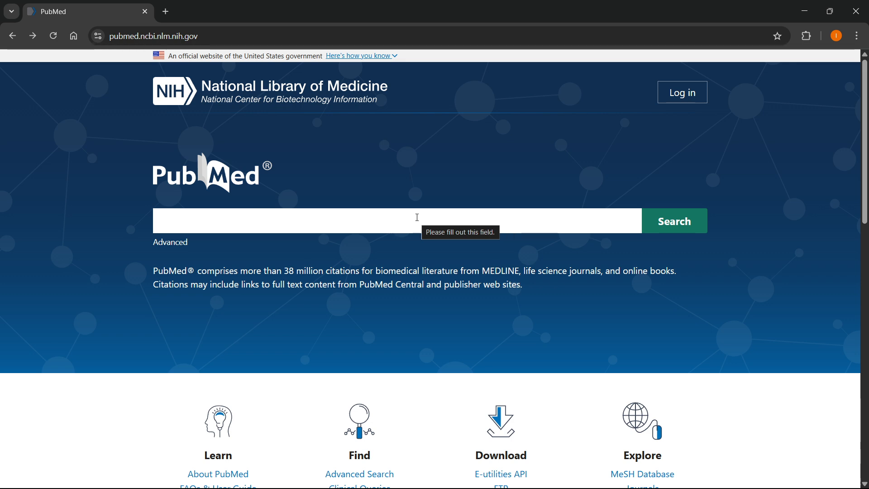
- Open the advanced search builder and clear the entire search history
click(174, 245)
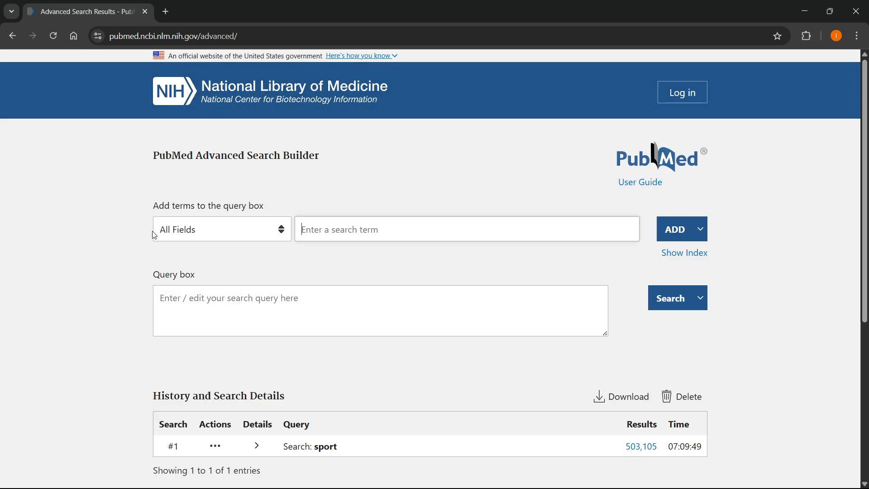
scroll(330, 196, down, 2)
scroll(316, 164, up, 2)
scroll(294, 370, down, 2)
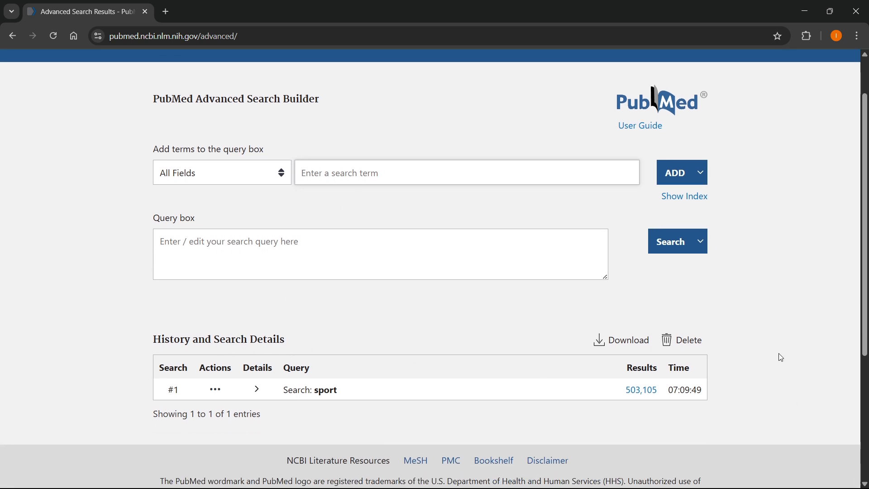
click(686, 340)
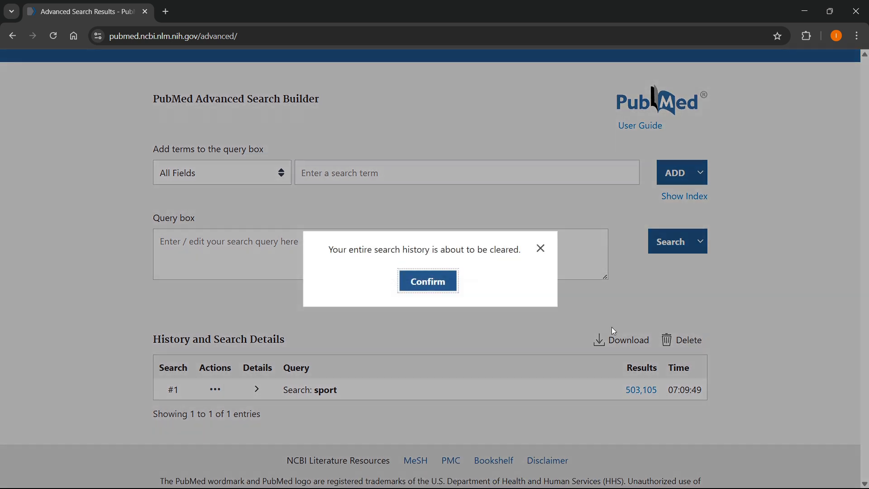
click(404, 282)
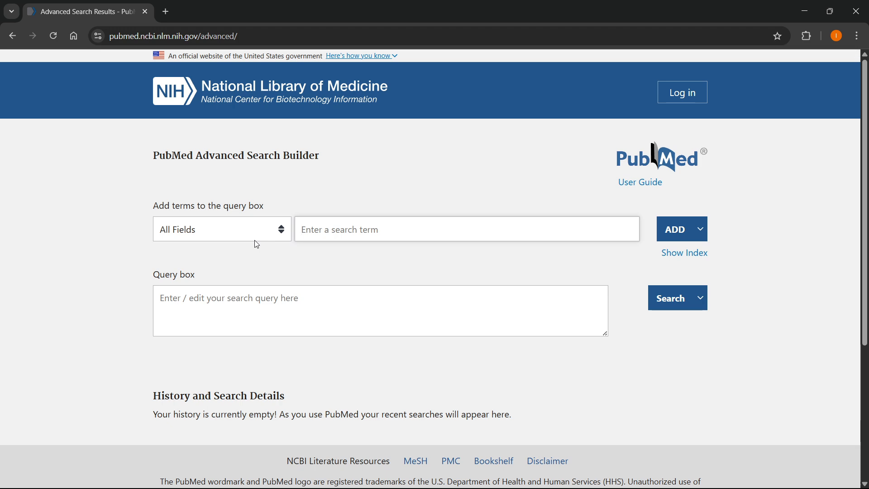
click(225, 230)
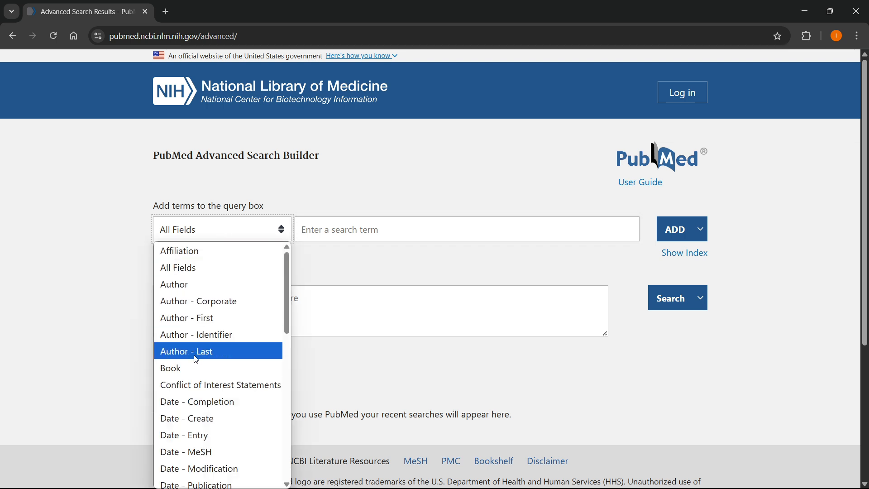
scroll(190, 335, down, 6)
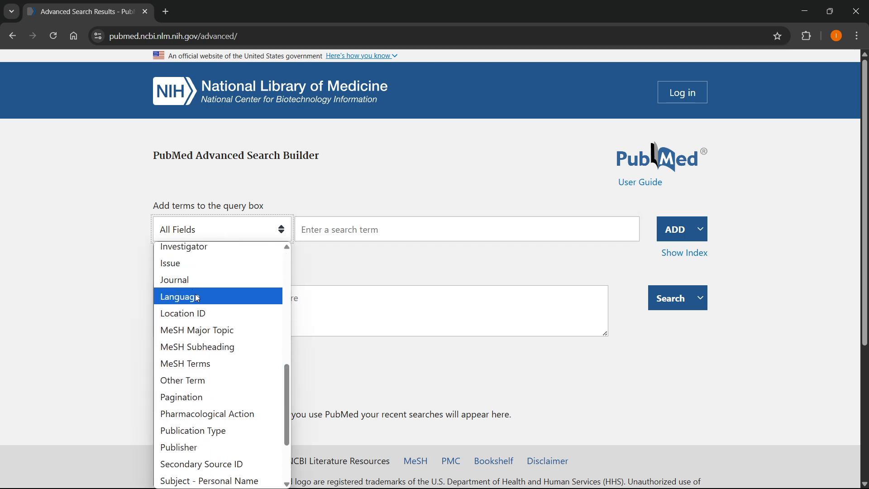
scroll(191, 340, down, 2)
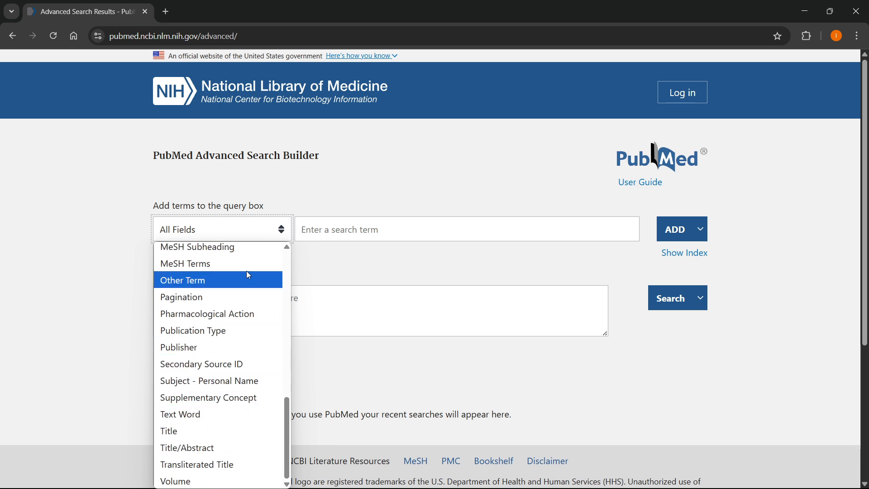
click(352, 178)
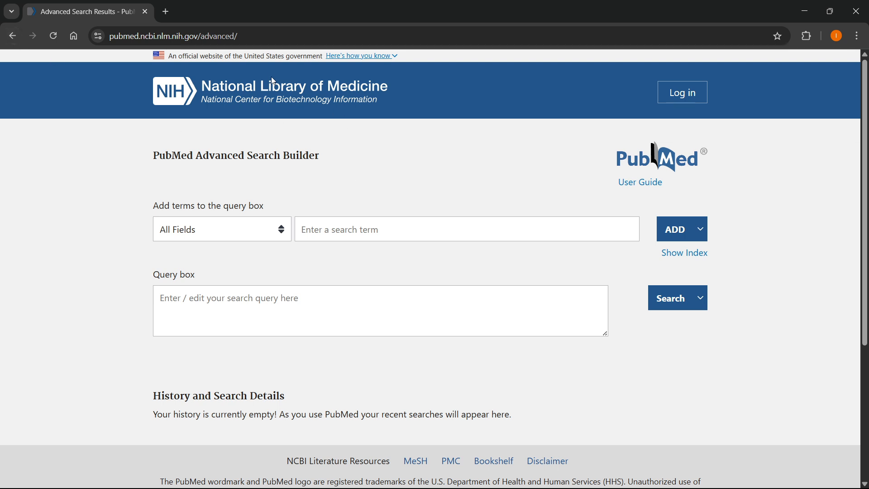
- Set the search field to Author, enter the author's name as the term and add it to the query box
click(227, 239)
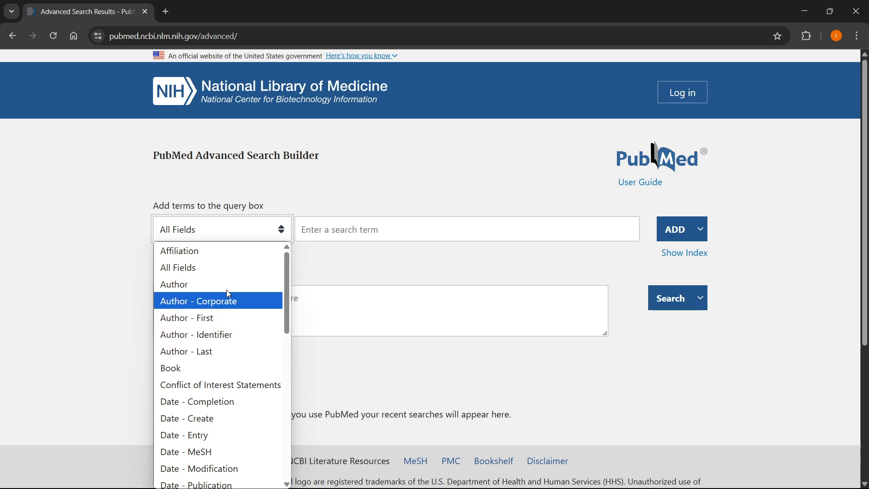
click(191, 284)
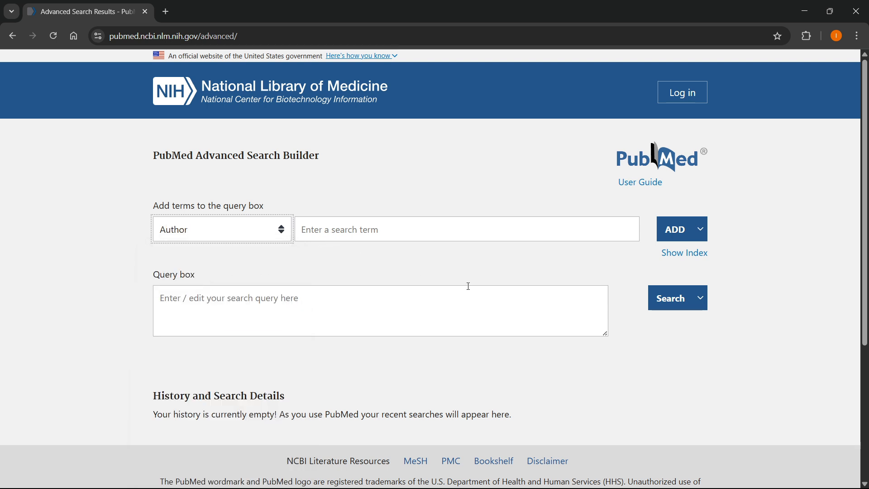
click(365, 229)
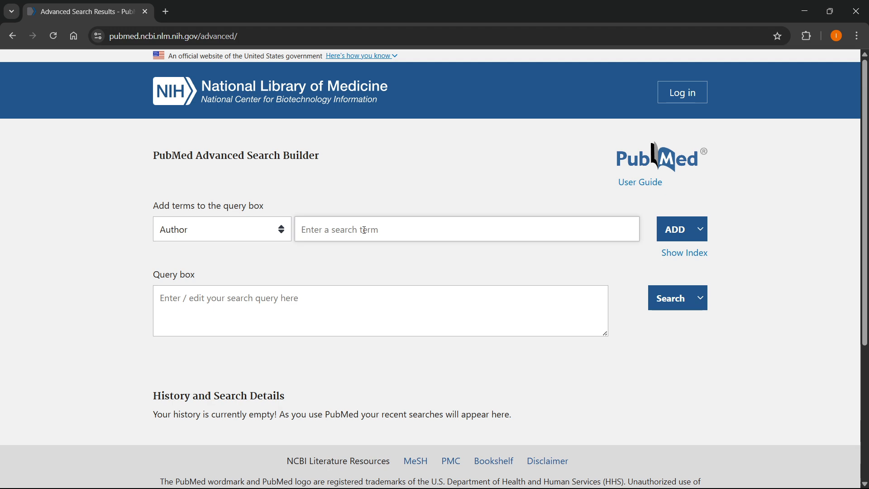
text(Bill)
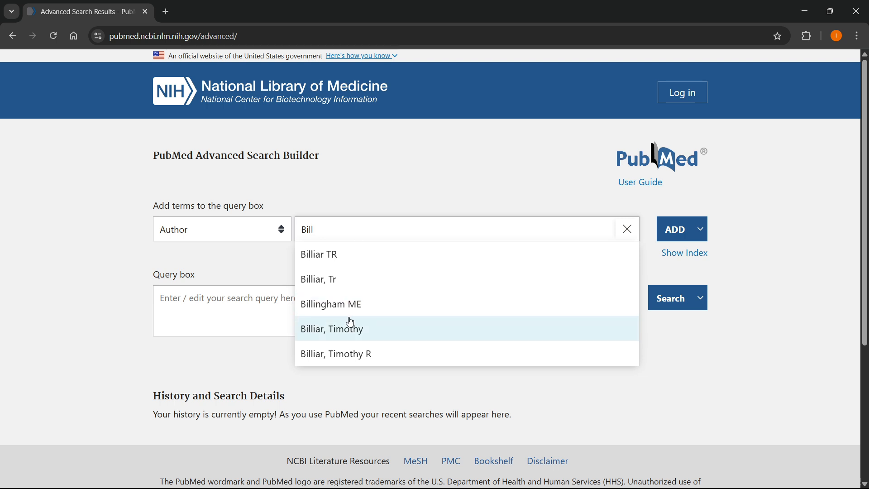
scroll(362, 312, down, 1)
scroll(358, 301, up, 1)
click(352, 210)
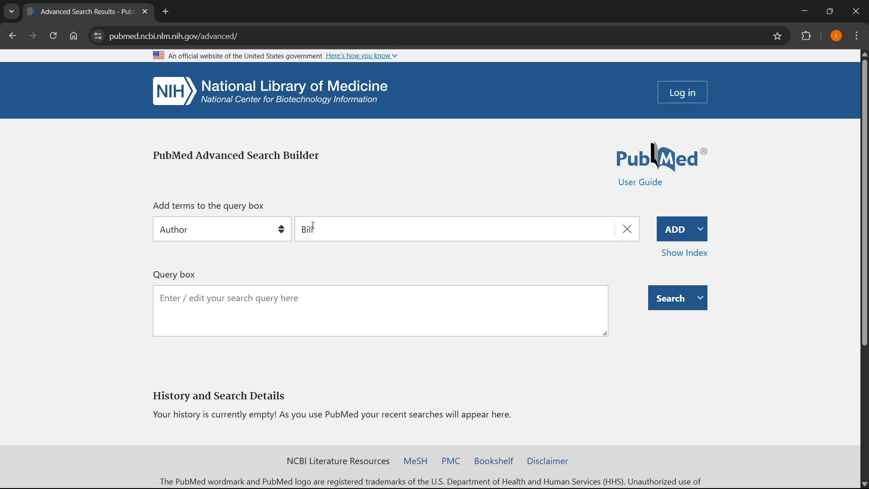
click(674, 232)
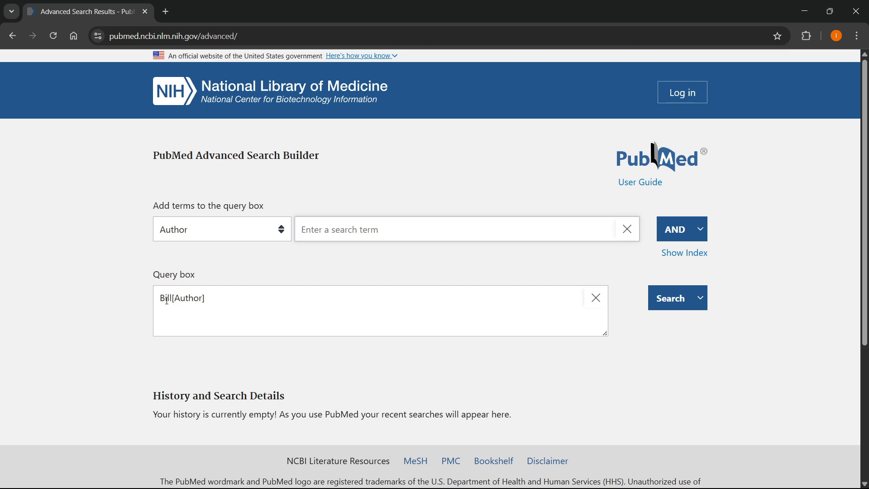
- Set the search field to Language and enter English as the search term
click(223, 233)
scroll(196, 323, down, 9)
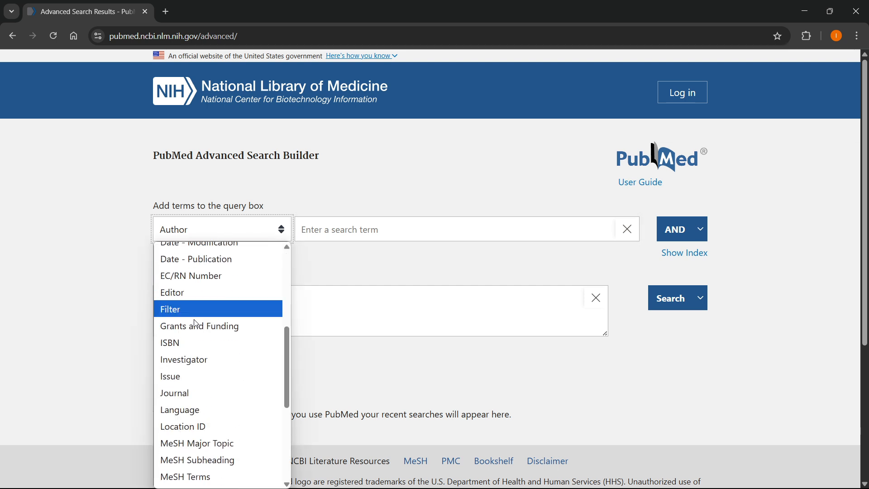
scroll(196, 324, up, 3)
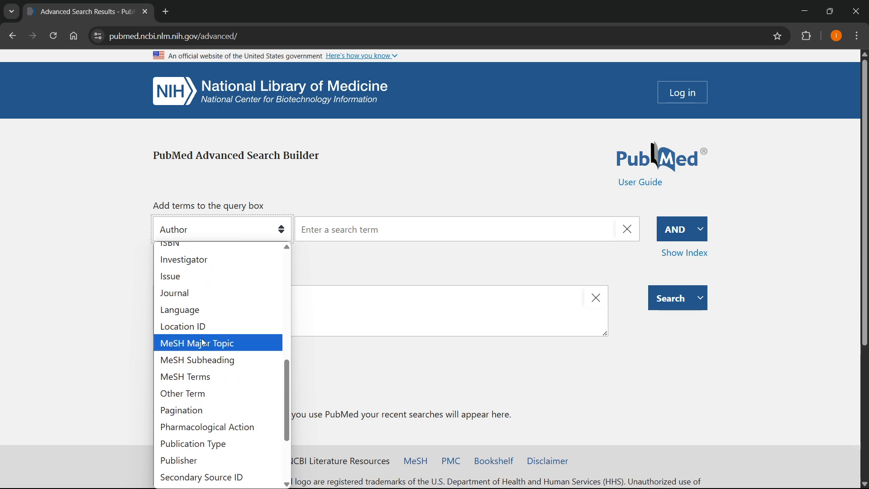
click(193, 308)
click(379, 227)
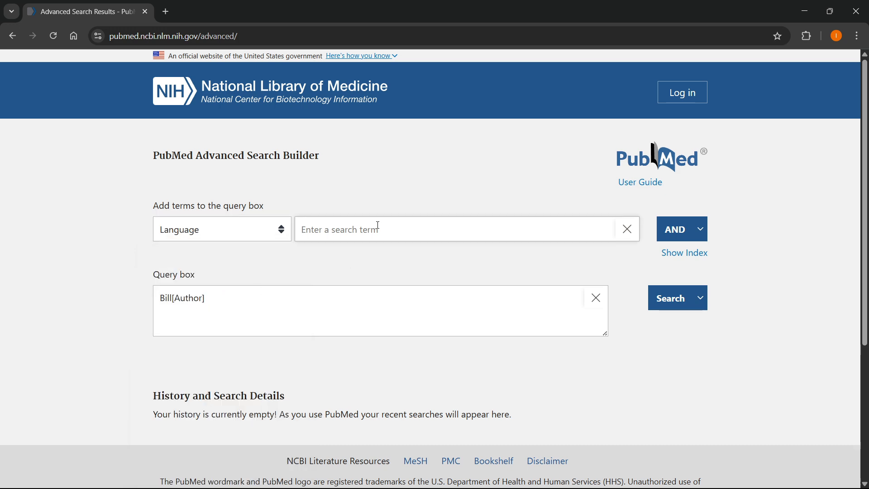
text(spanish)
key(BackSpace)
key(BackSpace)
key(BackSpace)
key(BackSpace)
key(BackSpace)
key(BackSpace)
text(English)
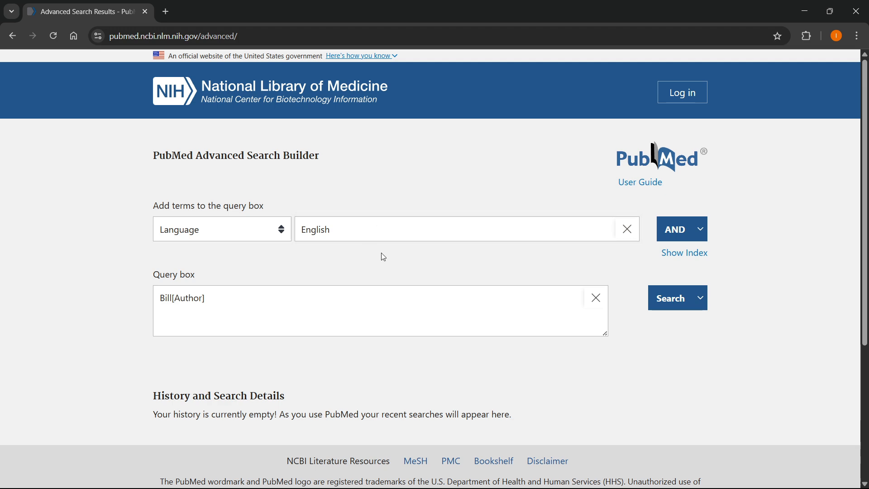
- Show the index of languages and choose the english entry as the search term
click(674, 254)
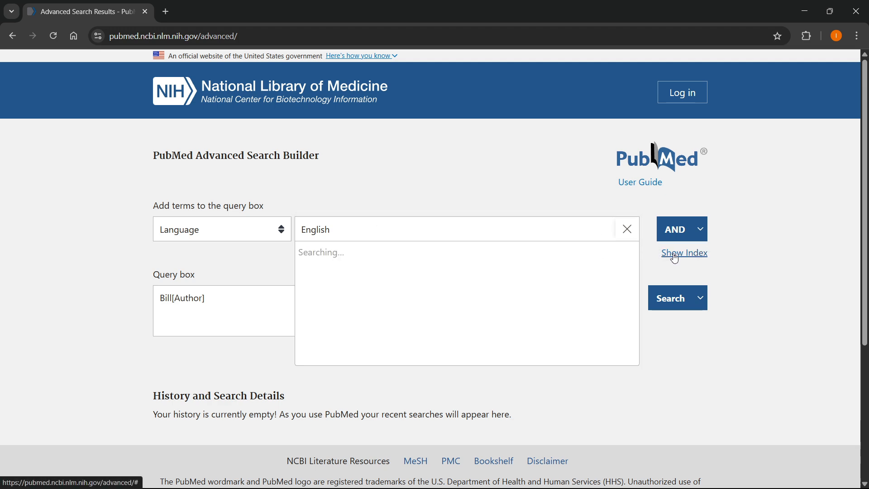
scroll(479, 293, down, 1)
scroll(477, 295, up, 1)
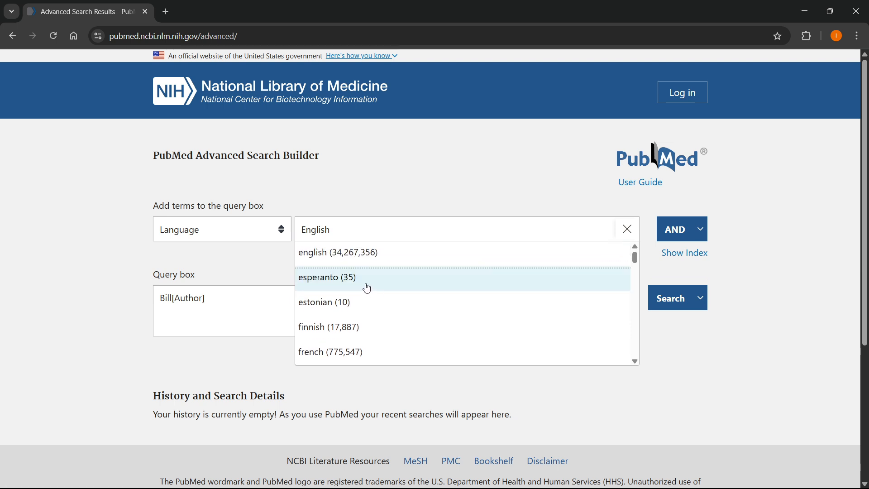
scroll(362, 261, down, 7)
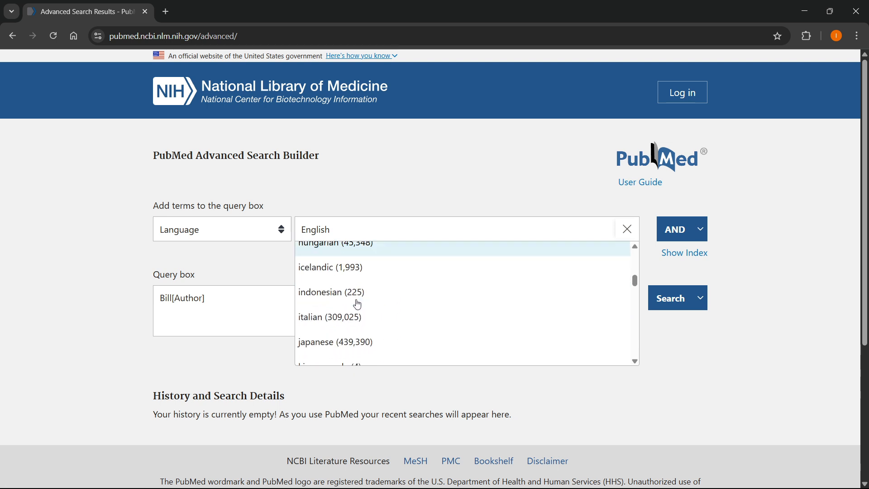
scroll(349, 294, down, 15)
scroll(318, 281, up, 15)
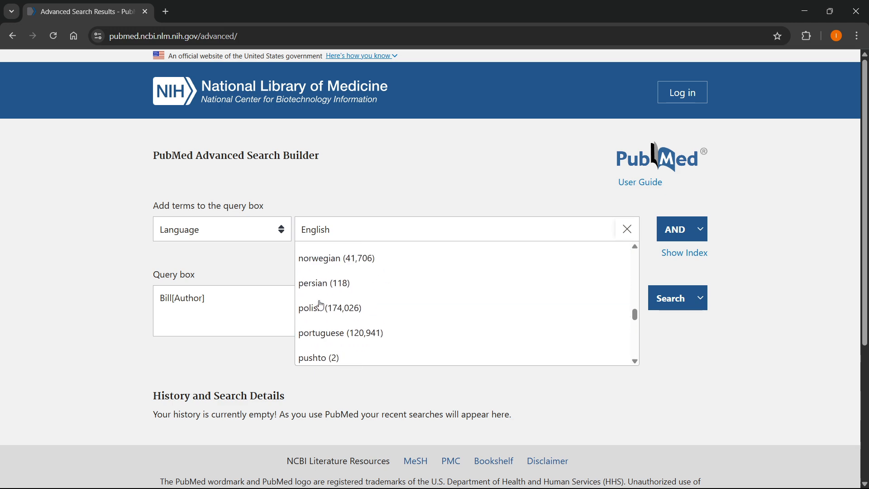
scroll(325, 322, up, 10)
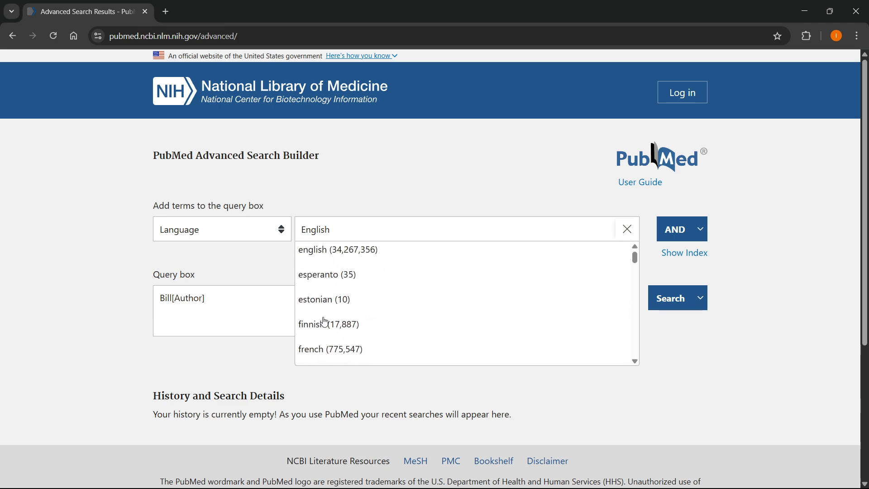
click(342, 254)
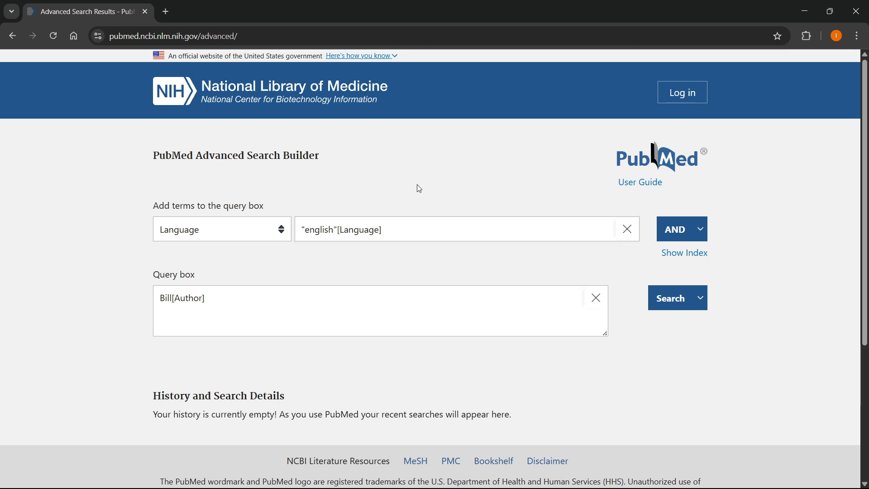
- Look through the language index once more and add the english language term to the query with AND
click(665, 254)
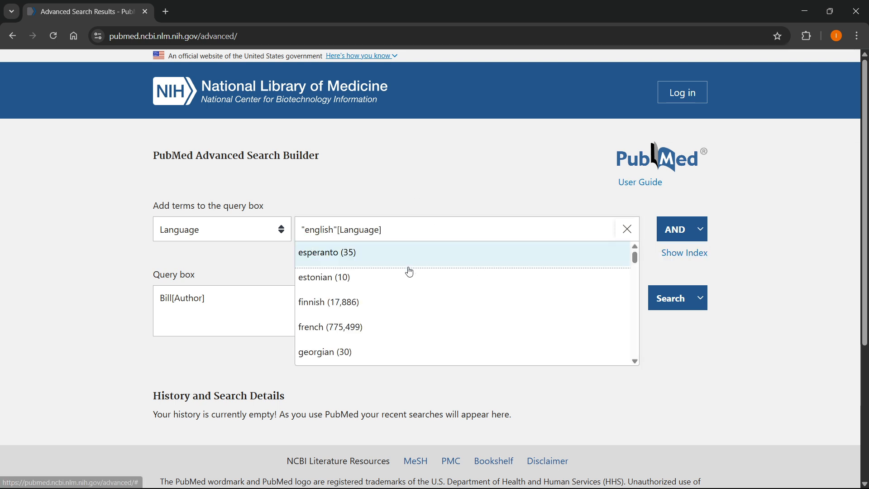
click(683, 253)
scroll(364, 295, down, 1)
scroll(365, 295, down, 10)
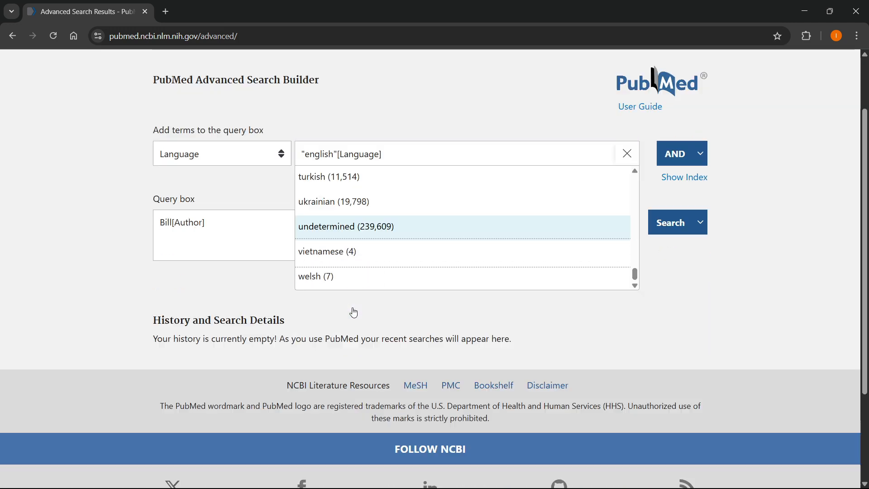
scroll(348, 378, up, 4)
scroll(393, 306, up, 11)
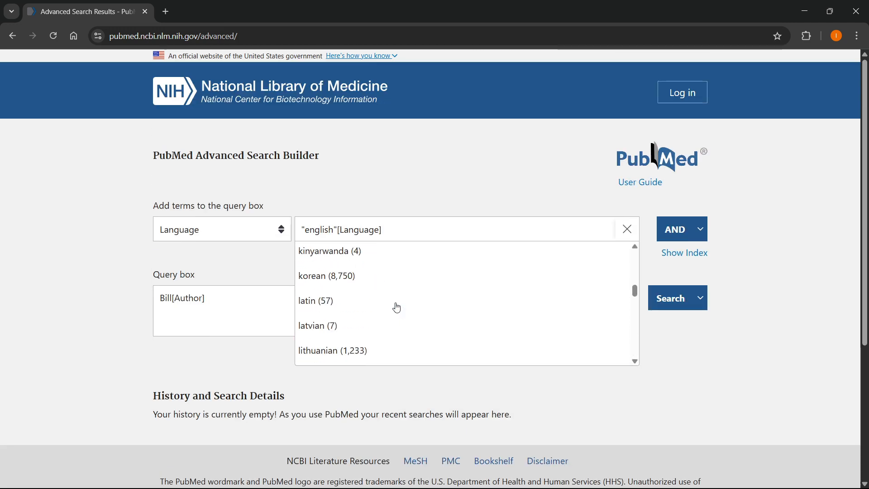
click(602, 230)
click(673, 229)
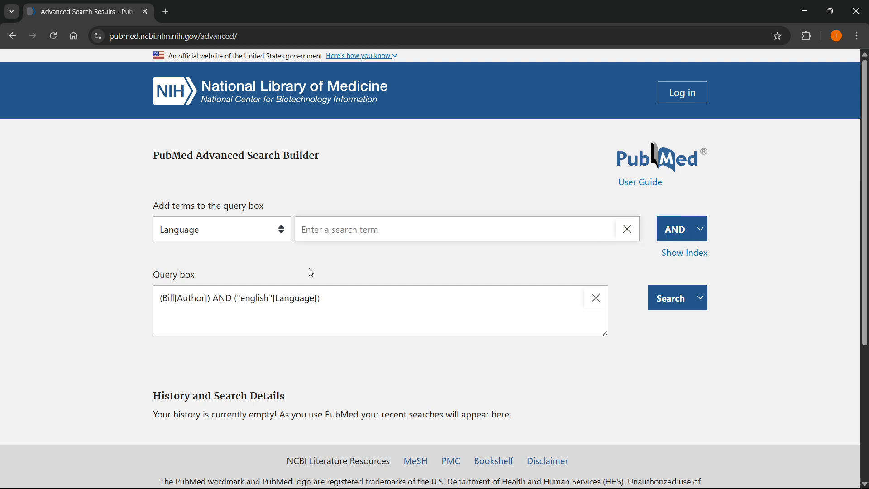
- Try appending the operators OR and AND by hand at the end of the query, and remove them again
click(339, 302)
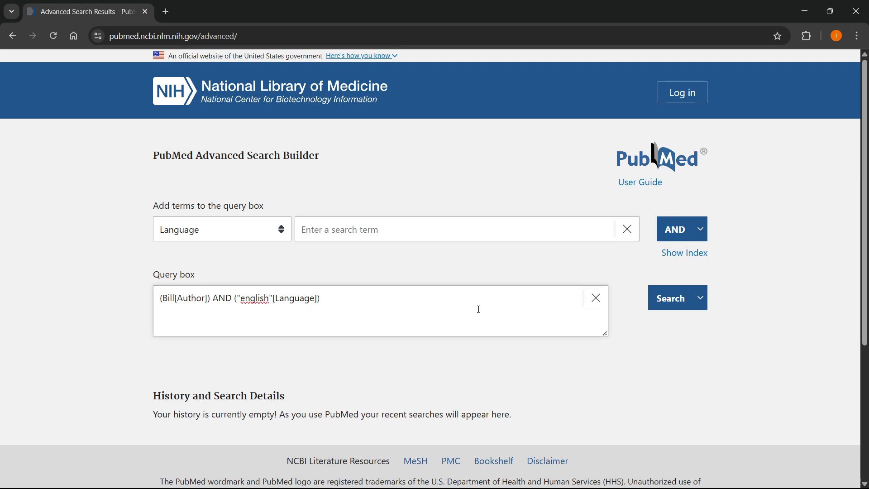
text(OR)
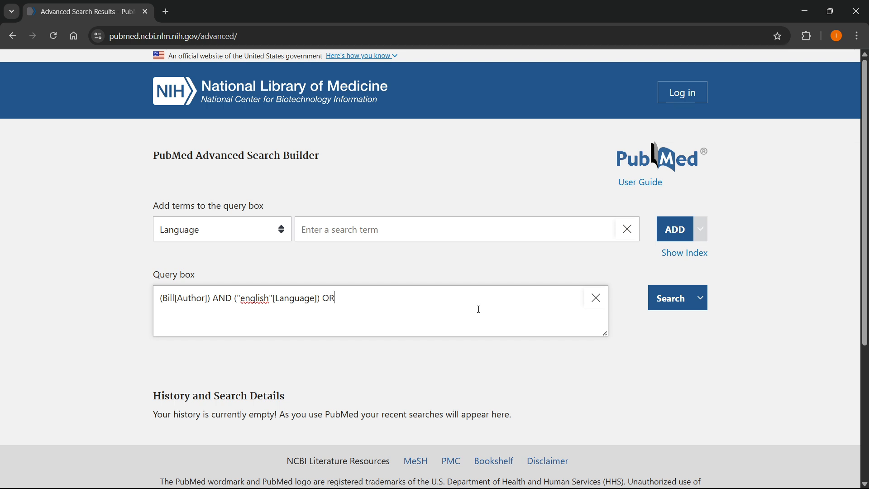
text(AND)
key(BackSpace)
key(BackSpace)
key(BackSpace)
key(BackSpace)
key(BackSpace)
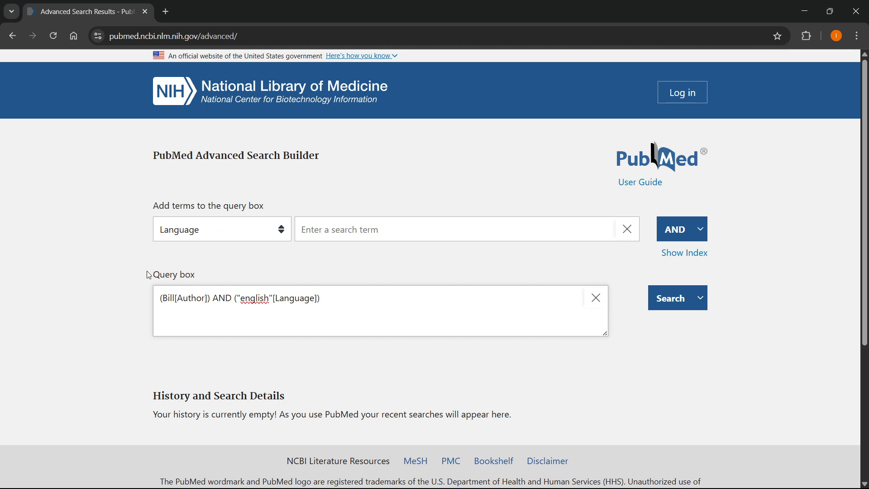
drag(155, 274, 230, 273)
click(230, 273)
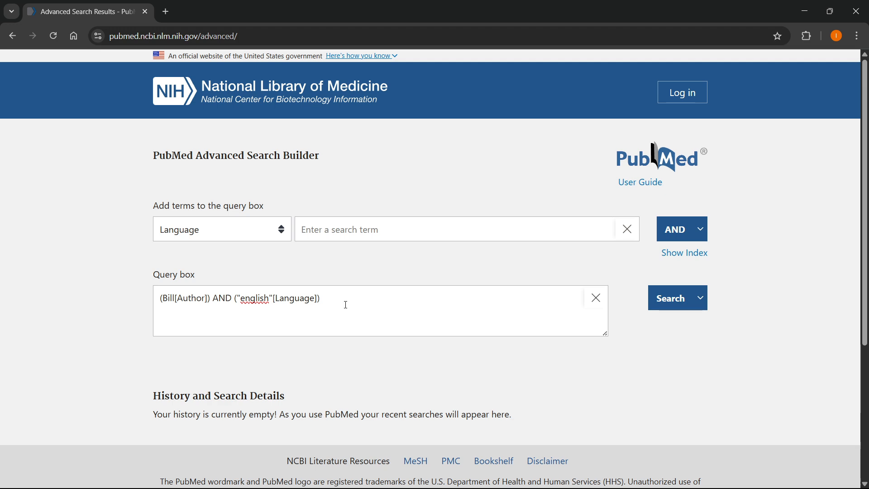
- Set the search field to Publisher, browse its index, choose the academic entry and add it to the query with AND
click(211, 229)
scroll(207, 342, down, 4)
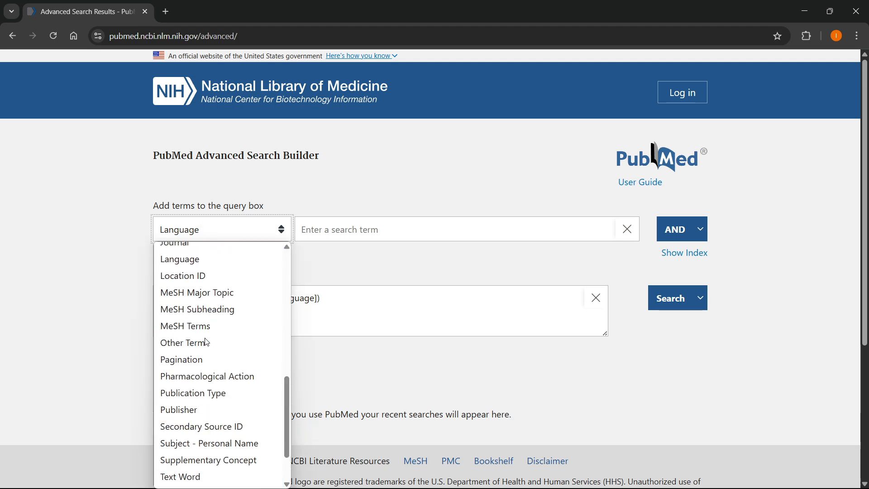
click(206, 410)
click(344, 231)
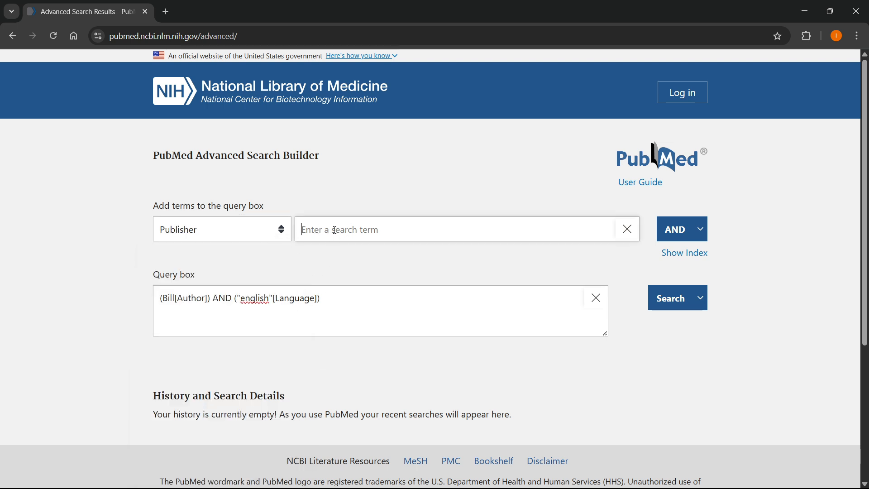
click(697, 257)
scroll(380, 282, down, 5)
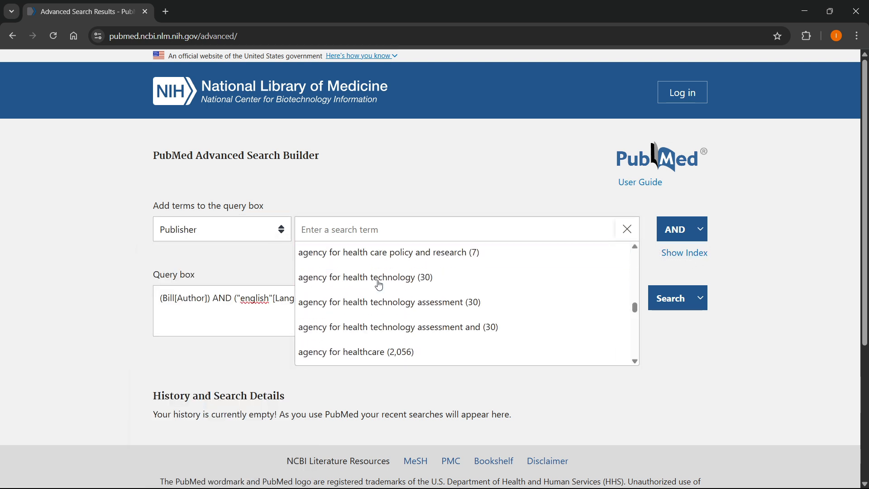
scroll(394, 330, down, 3)
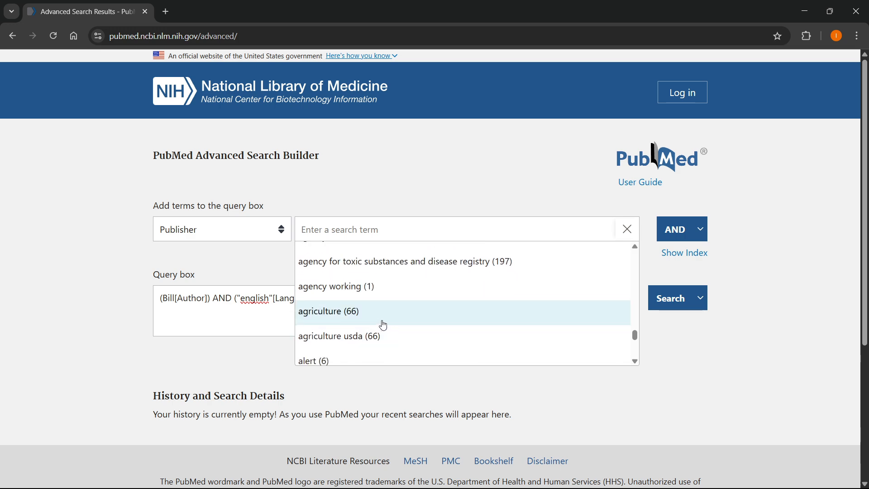
scroll(380, 319, down, 2)
scroll(367, 299, up, 10)
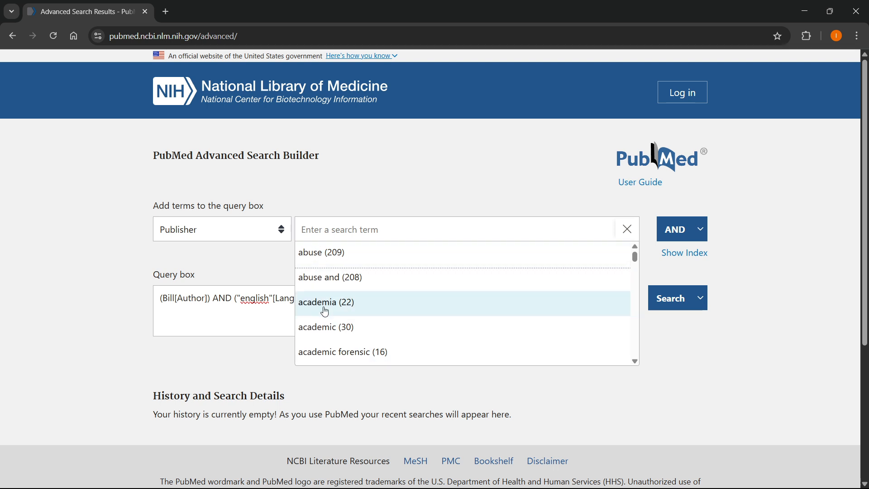
click(341, 329)
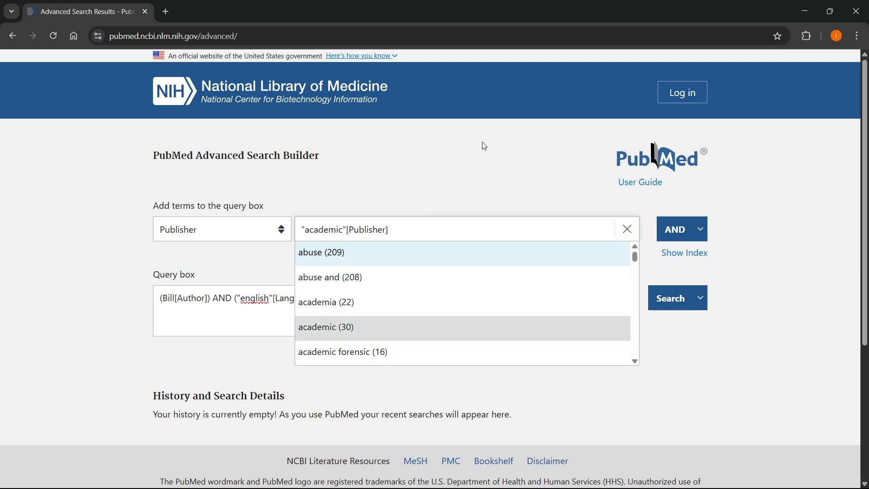
click(678, 232)
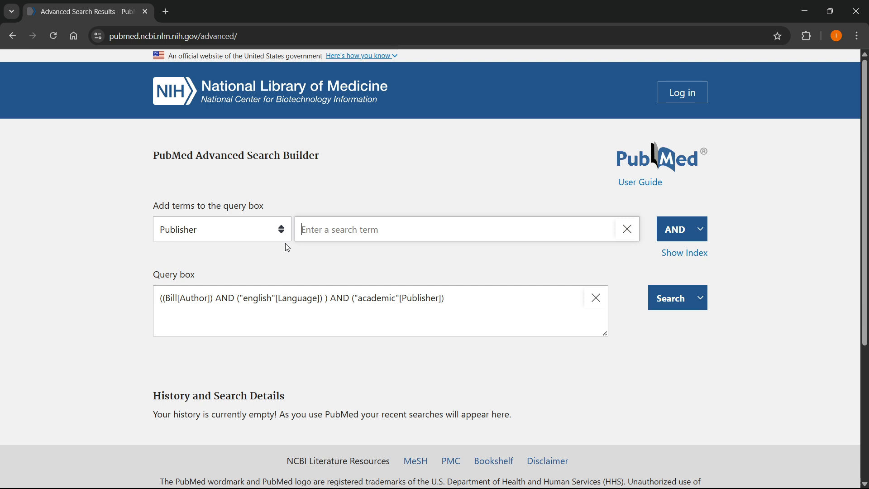
- Set the search field to Title, enter sport as the search term and add it to the query with AND
click(239, 240)
scroll(215, 335, down, 3)
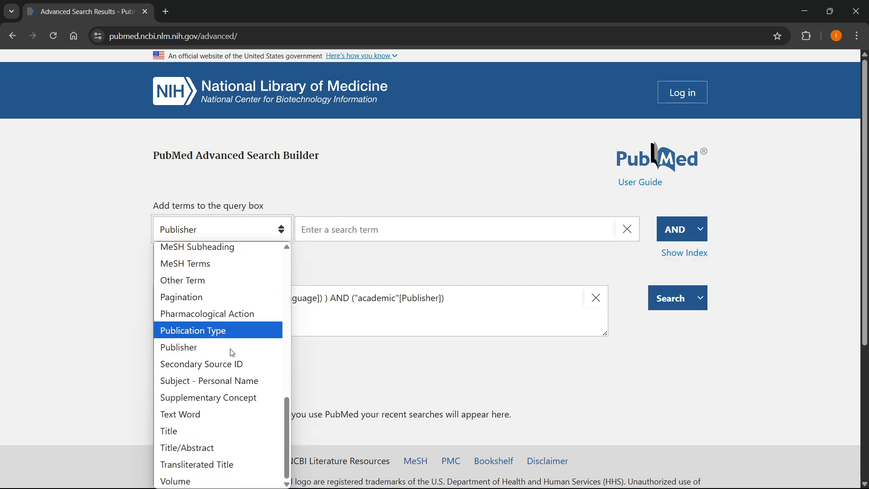
click(190, 431)
click(338, 236)
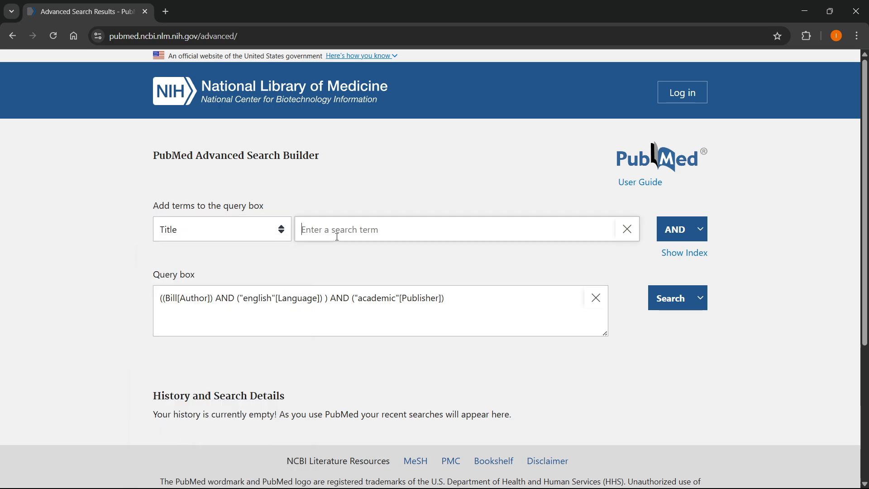
click(700, 255)
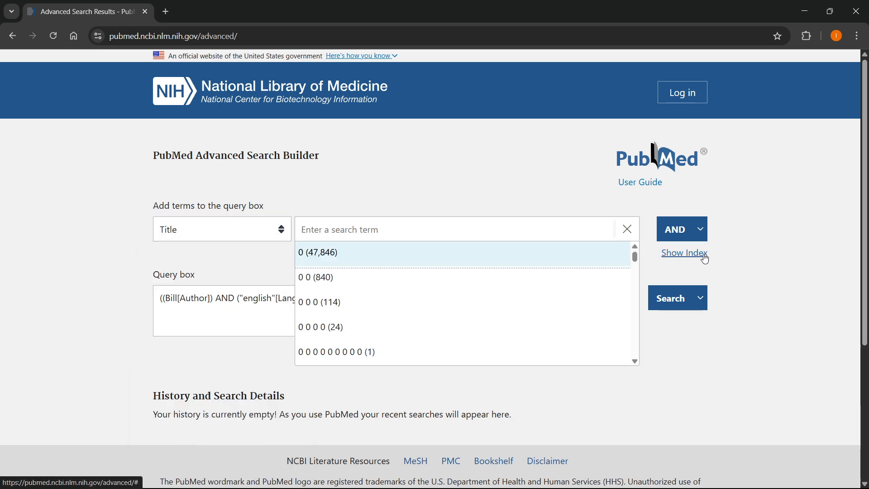
scroll(333, 285, down, 10)
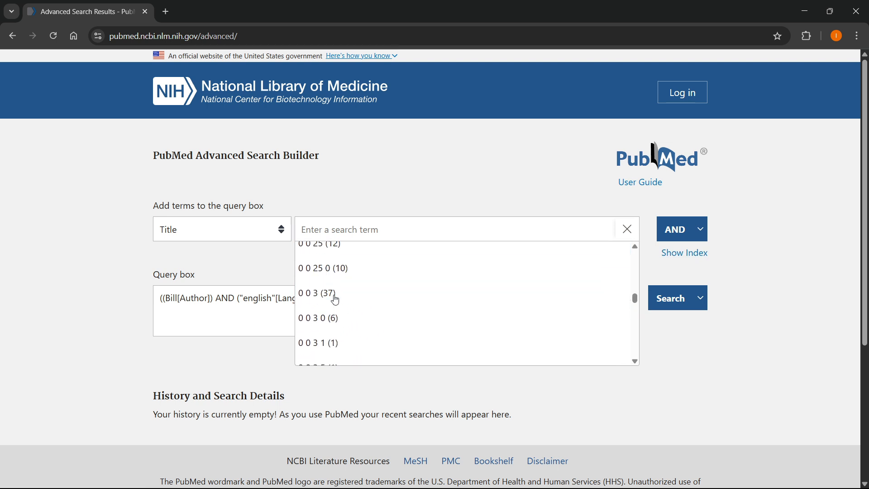
scroll(360, 314, up, 10)
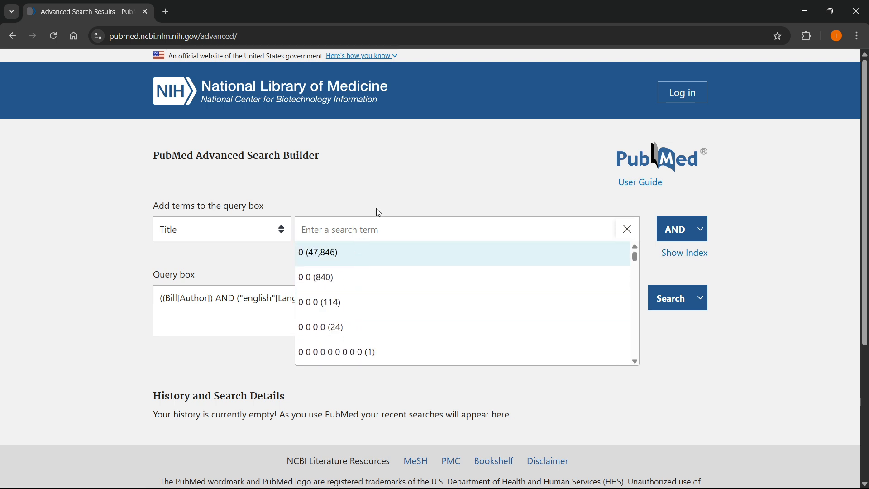
click(366, 231)
text(sport)
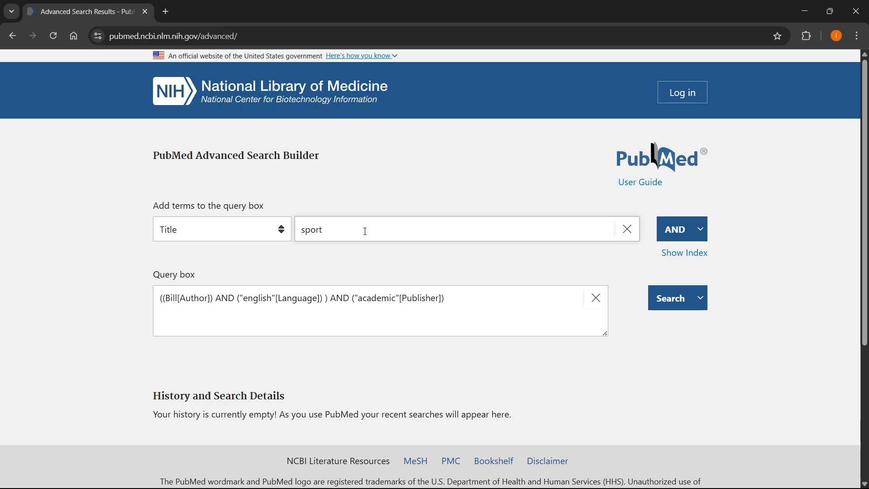
click(677, 232)
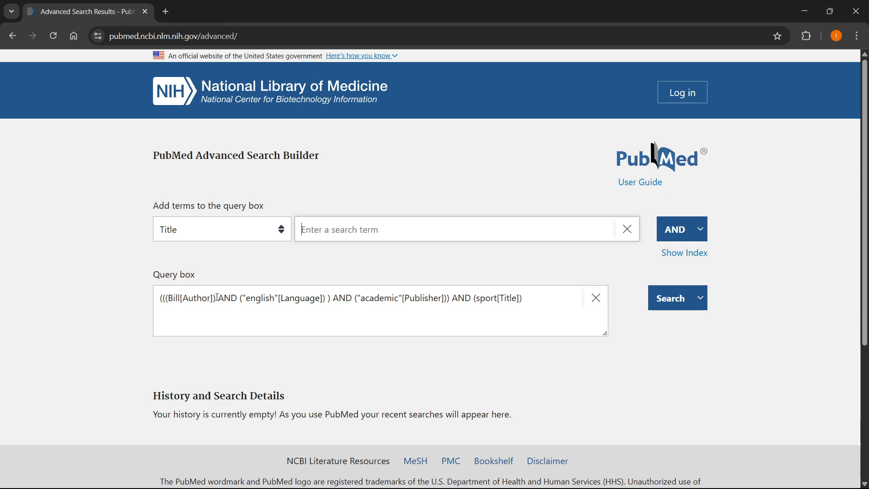
drag(218, 298, 150, 302)
drag(244, 297, 572, 295)
click(349, 301)
click(528, 303)
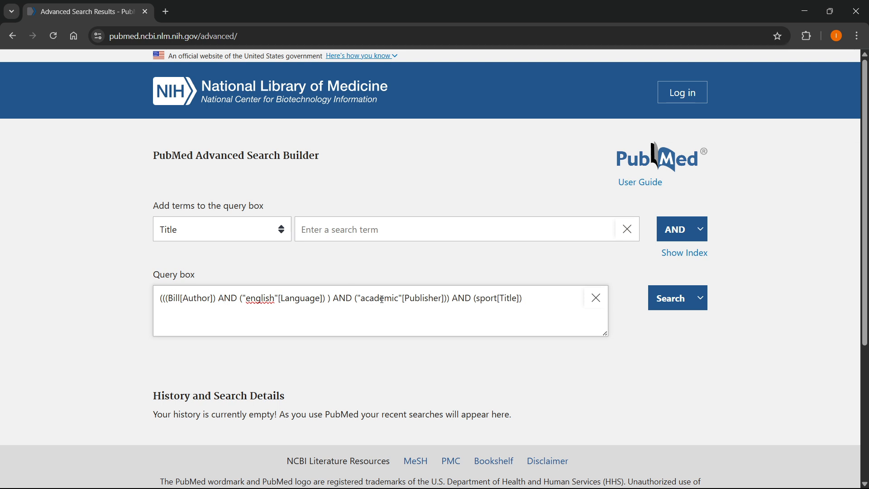
- Change the Boolean operator for adding terms to OR, and after that to NOT
click(702, 230)
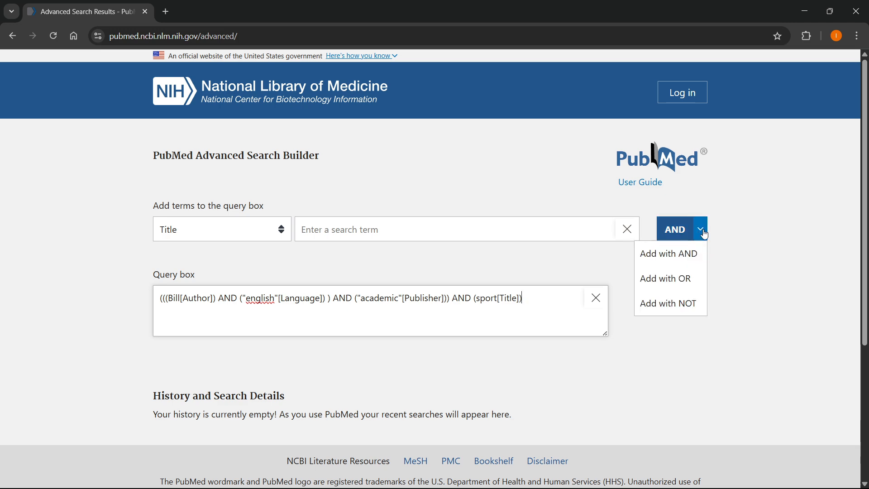
click(697, 279)
click(702, 230)
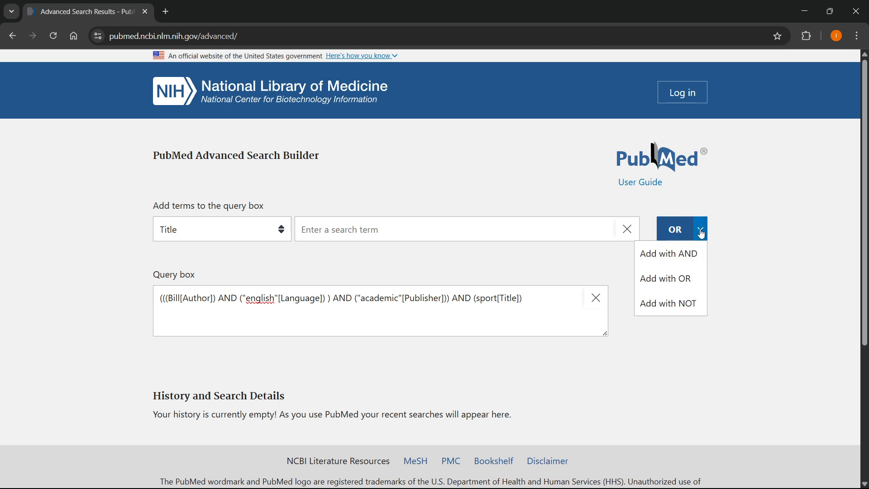
click(689, 304)
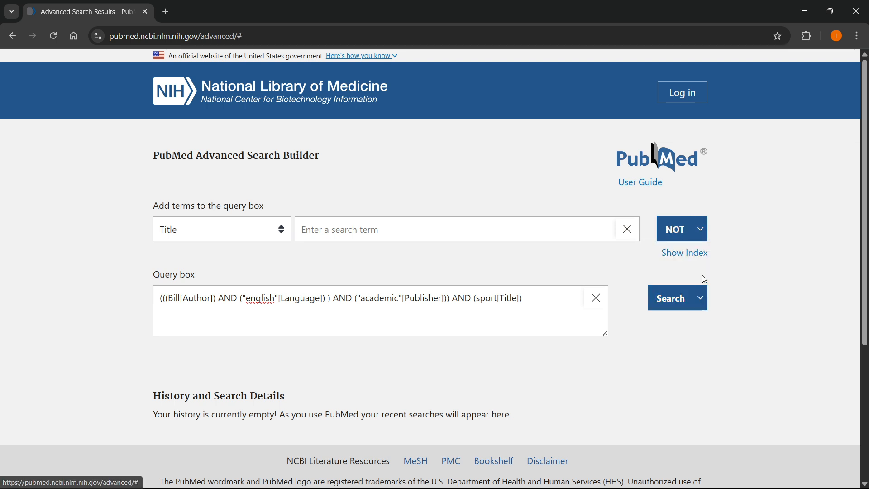
click(701, 231)
click(702, 232)
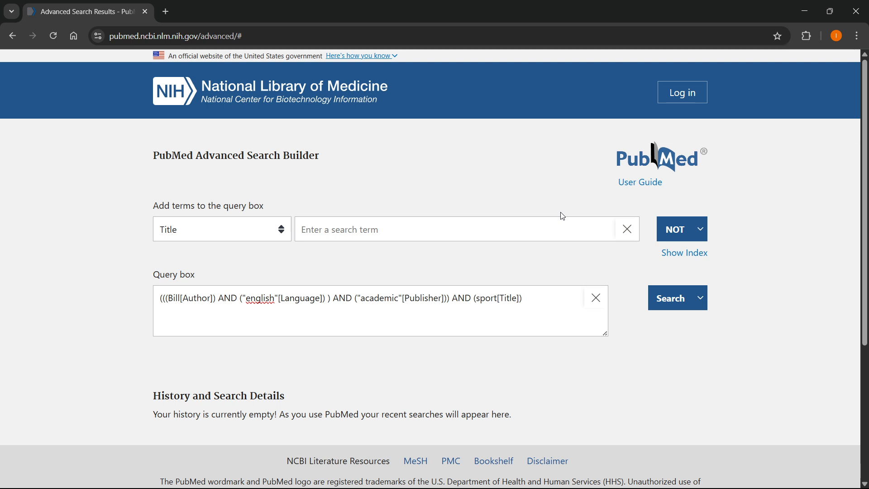
click(702, 230)
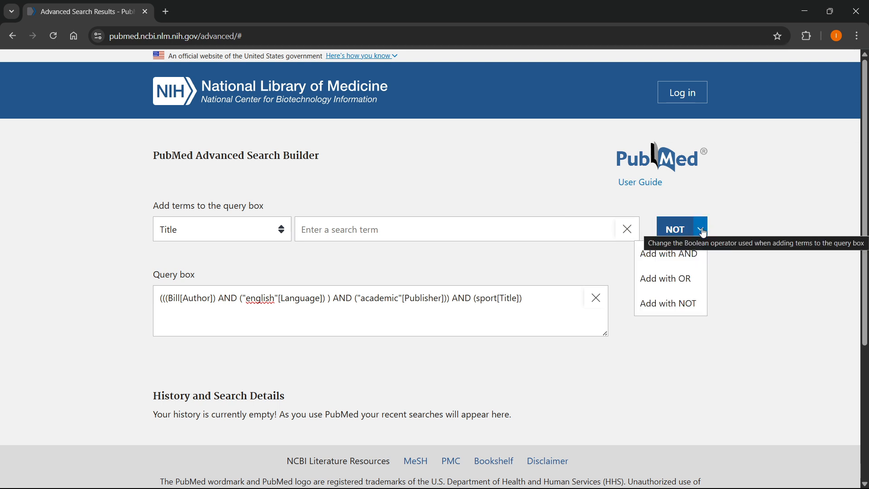
click(295, 298)
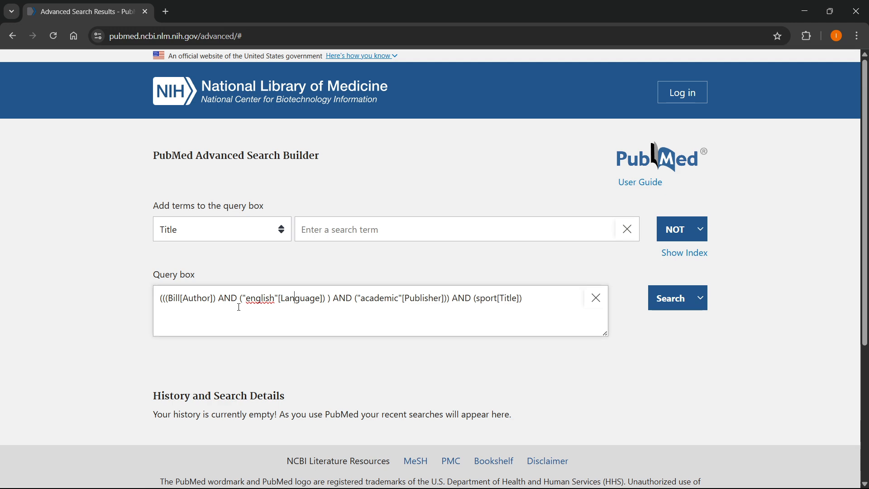
drag(237, 298, 320, 300)
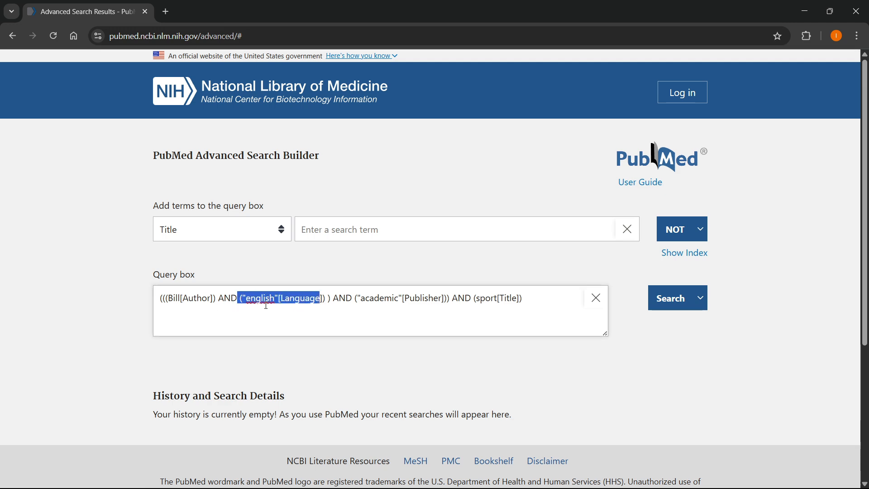
click(325, 299)
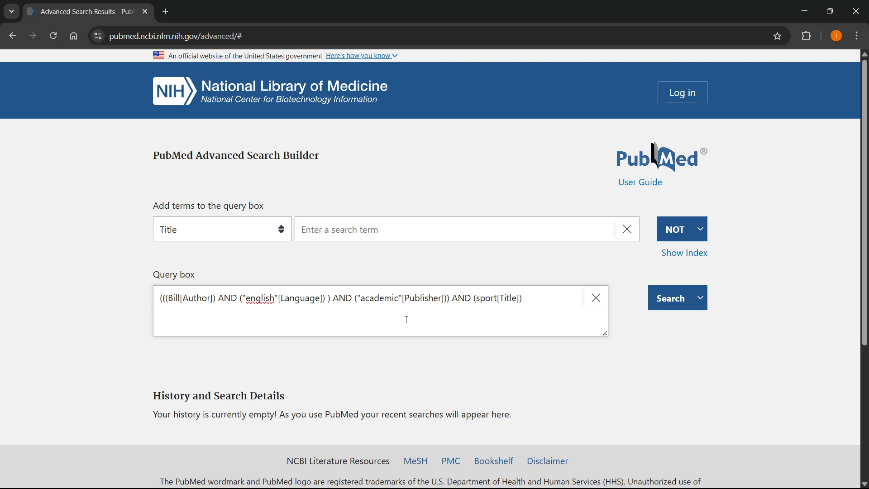
drag(166, 298, 541, 295)
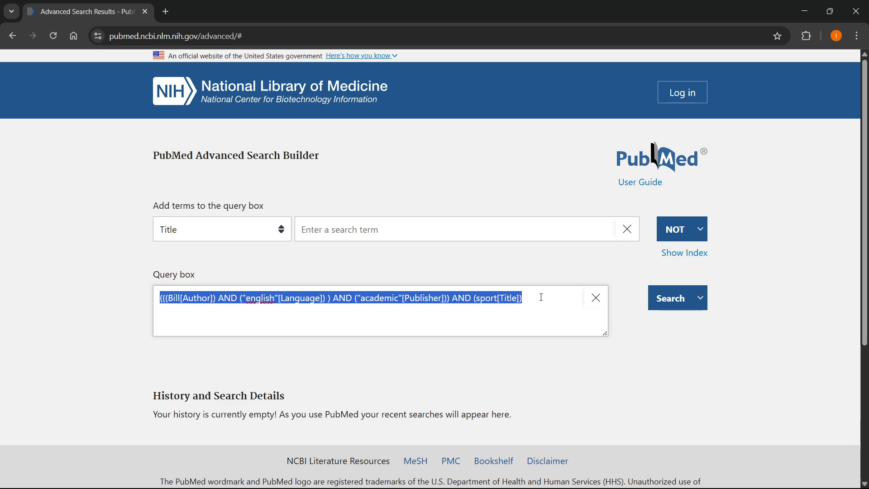
click(557, 292)
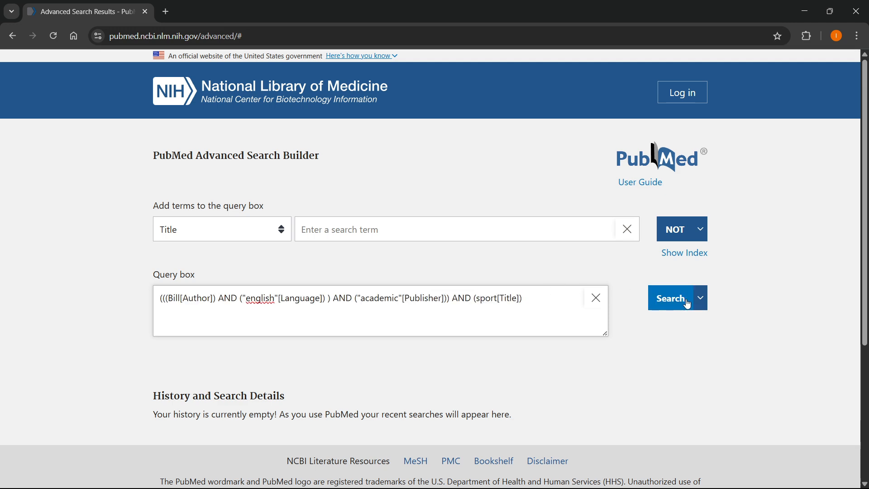
- Switch the operator for adding terms to OR once more and return it to NOT
click(701, 233)
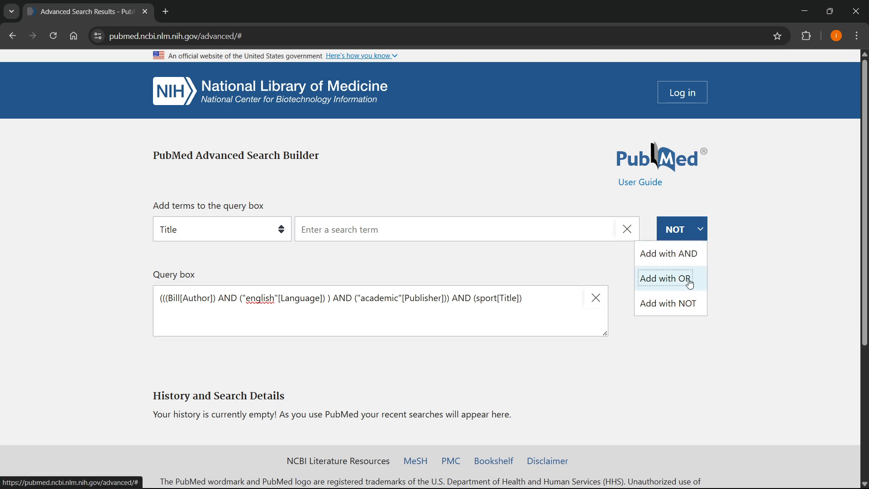
click(662, 280)
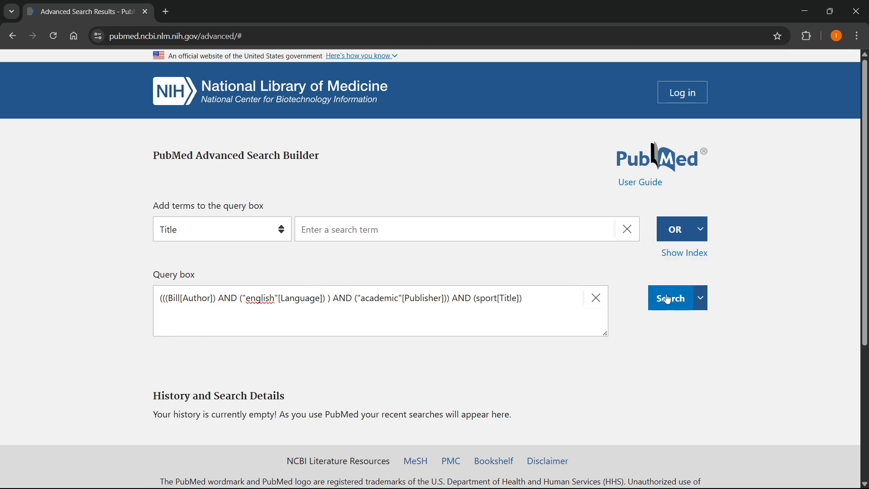
click(701, 229)
click(690, 301)
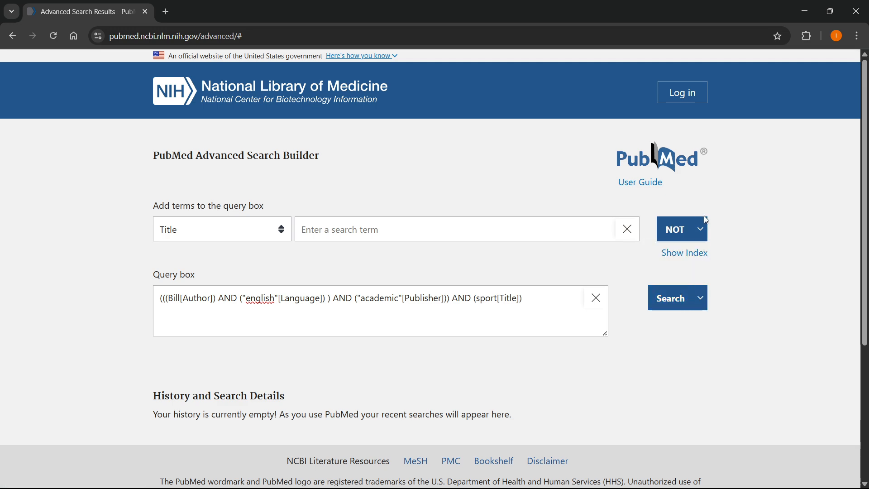
- Run the search with the assembled author, language, publisher and title query
click(701, 230)
click(386, 299)
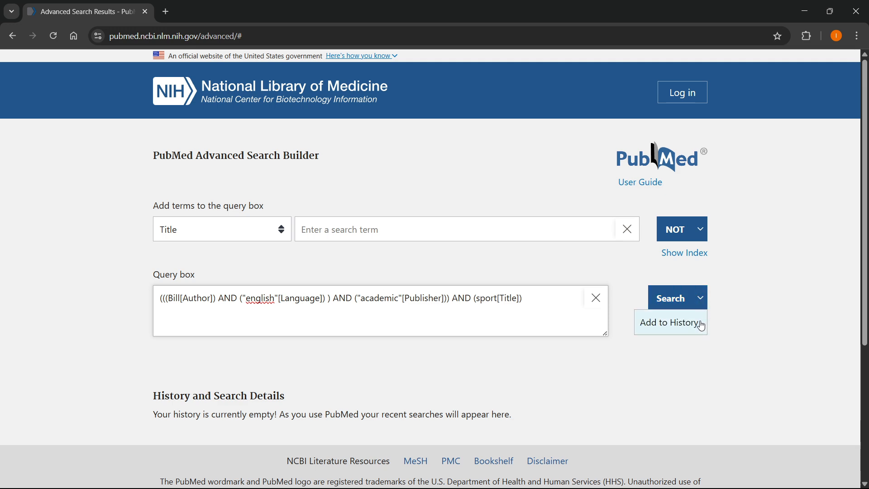
click(674, 298)
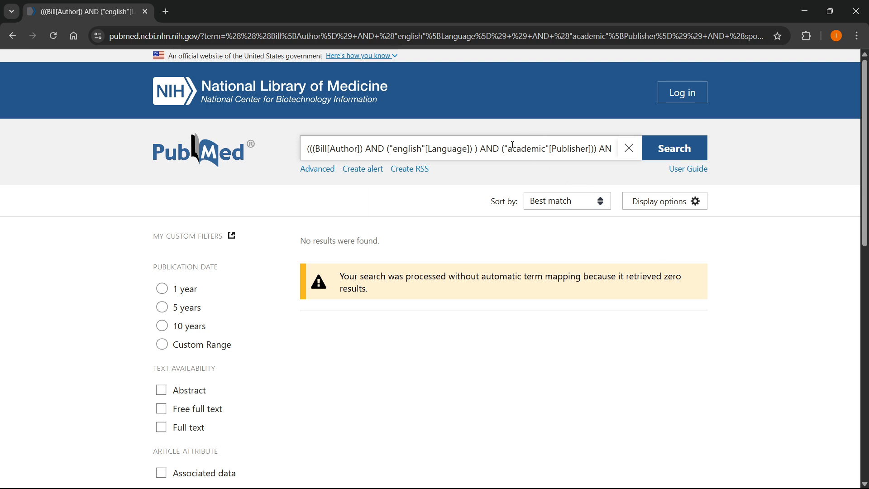
- Replace all three AND operators in the search query with OR and run the search again
double_click(376, 149)
text(OR)
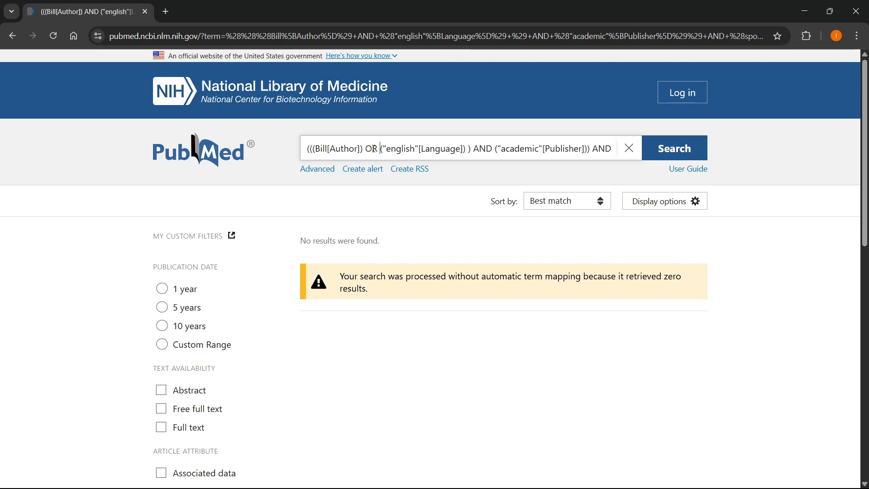
double_click(480, 148)
text(OR)
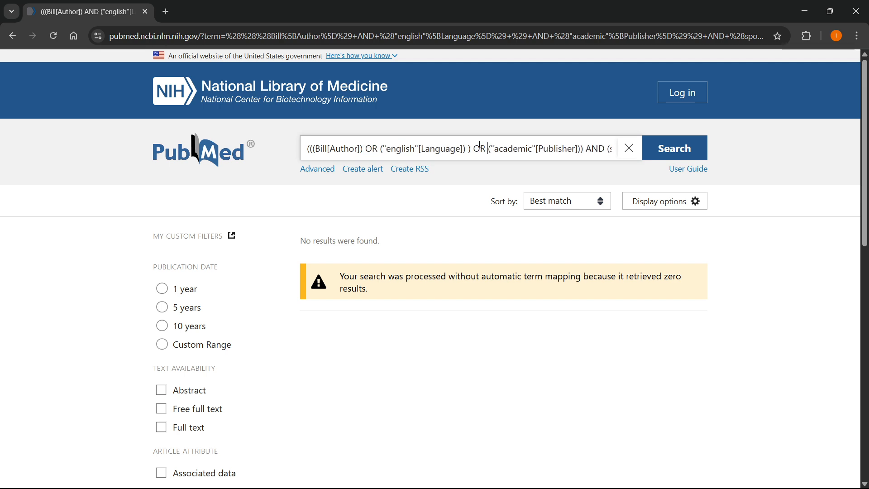
double_click(596, 148)
text(OR)
click(674, 152)
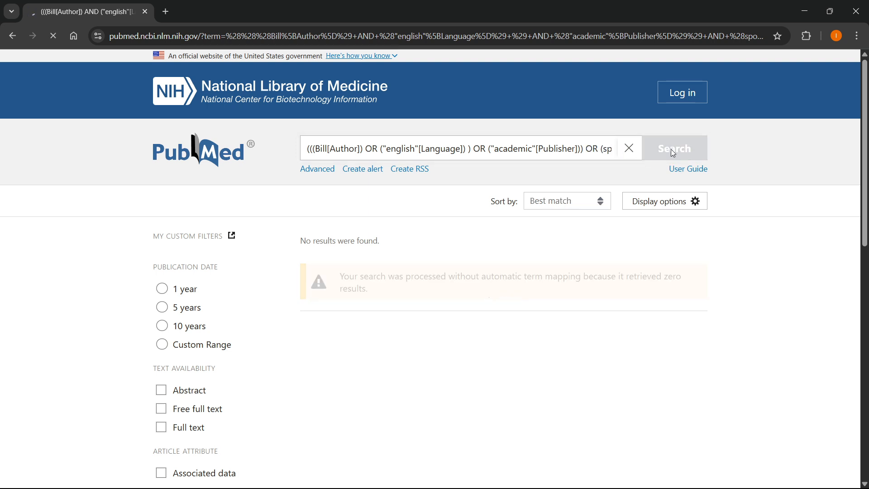
- Look through the list of articles returned by the OR query
right_click(474, 184)
click(300, 245)
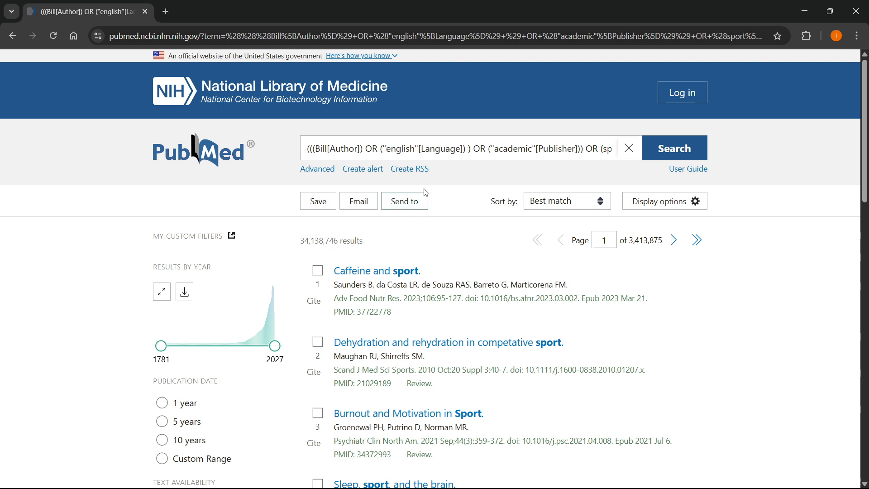
scroll(429, 187, down, 4)
scroll(429, 187, up, 4)
mouse_move(270, 301)
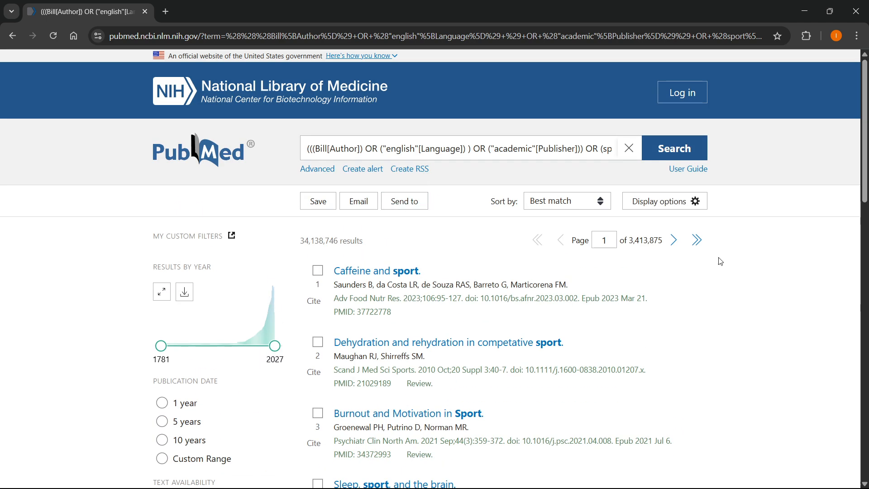